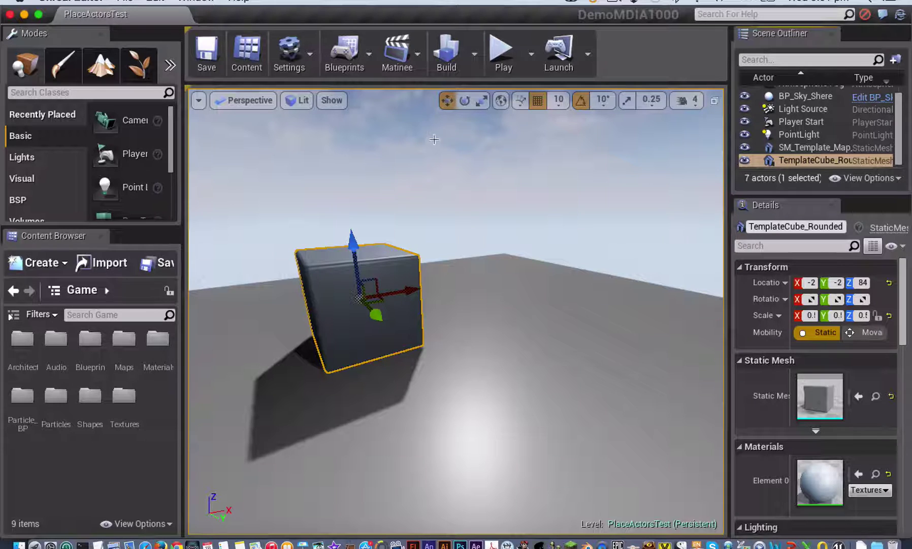
Switch the cube's transform gizmo through rotate, scale, translate, rotate and scale modes.
click(467, 103)
click(483, 102)
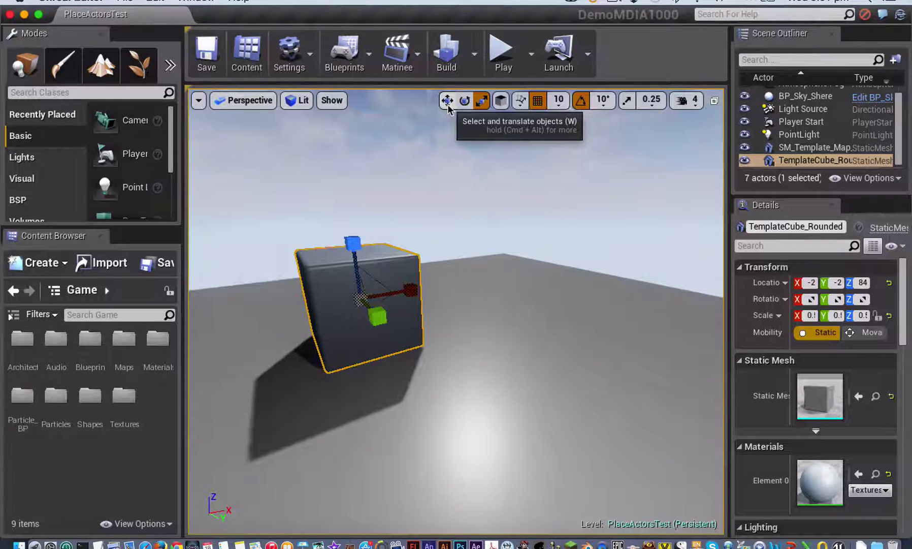
key(w)
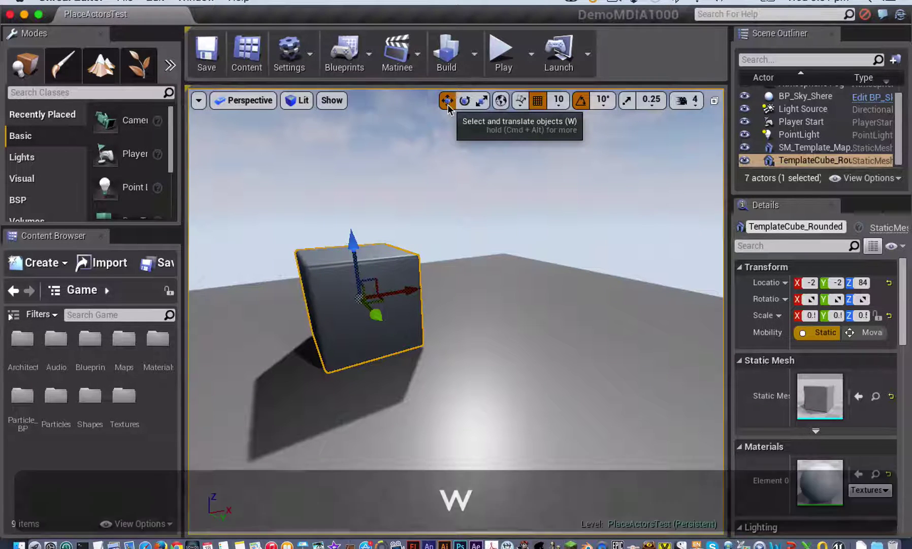
key(e)
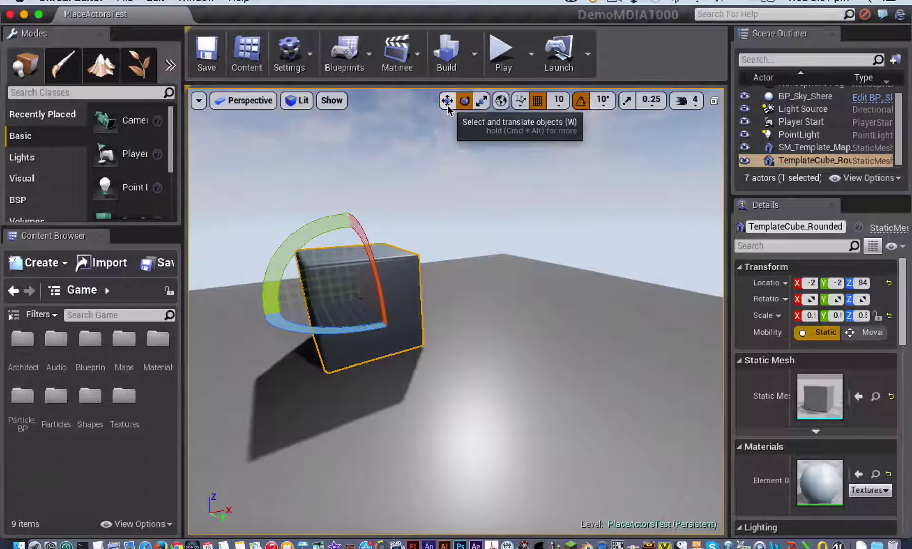
key(r)
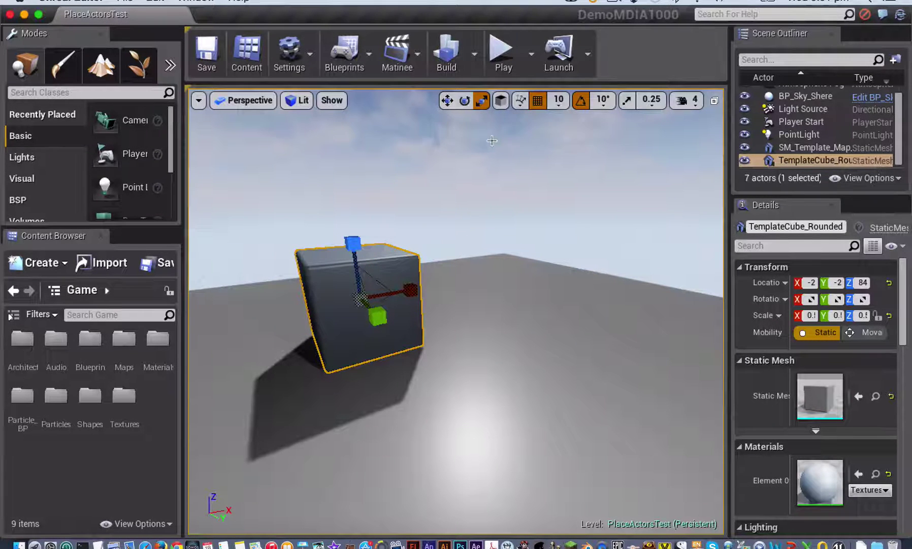
Cycle repeatedly through the transform modes and finish on translate.
key(space)
key(space)
key(space)
key(space)
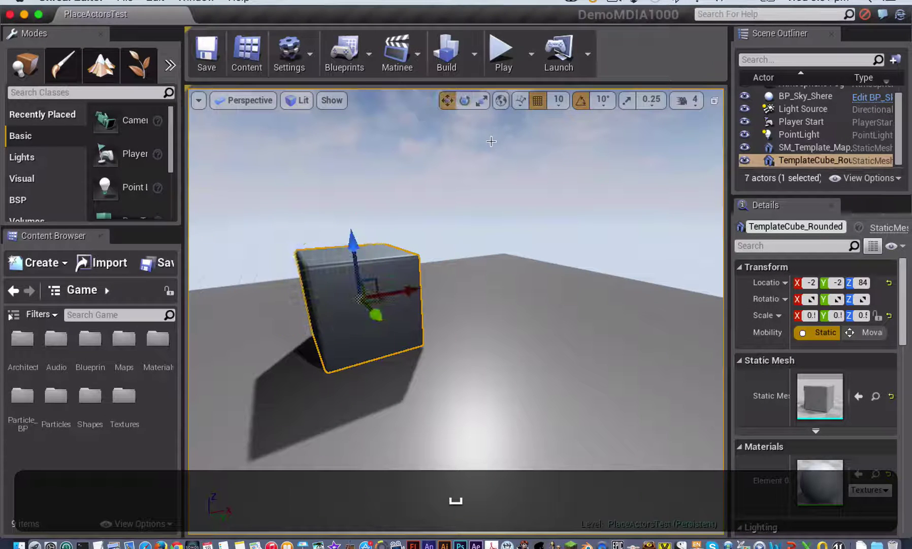
key(space)
key(space)
key(space)
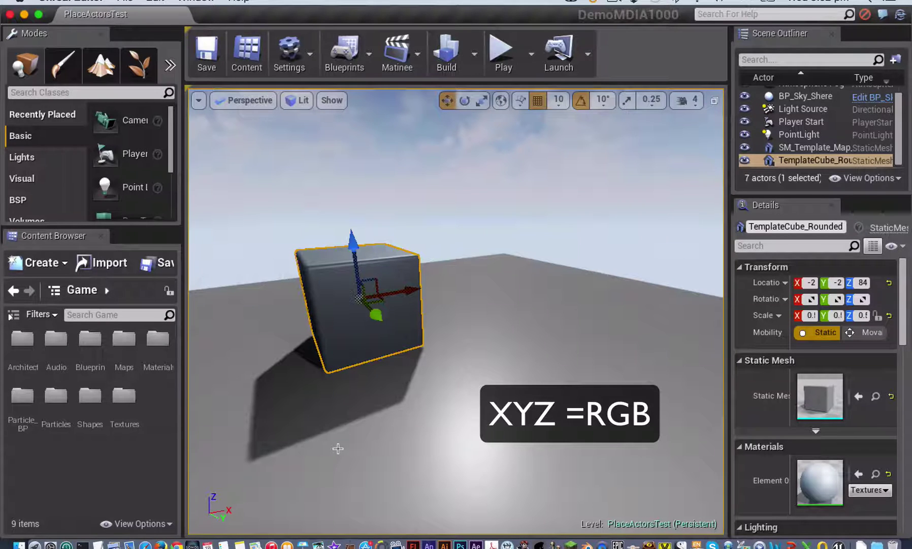
Move the rounded cube along its axes and freely in space, leaving it raised above the floor.
drag(358, 267, 340, 245)
drag(399, 288, 381, 318)
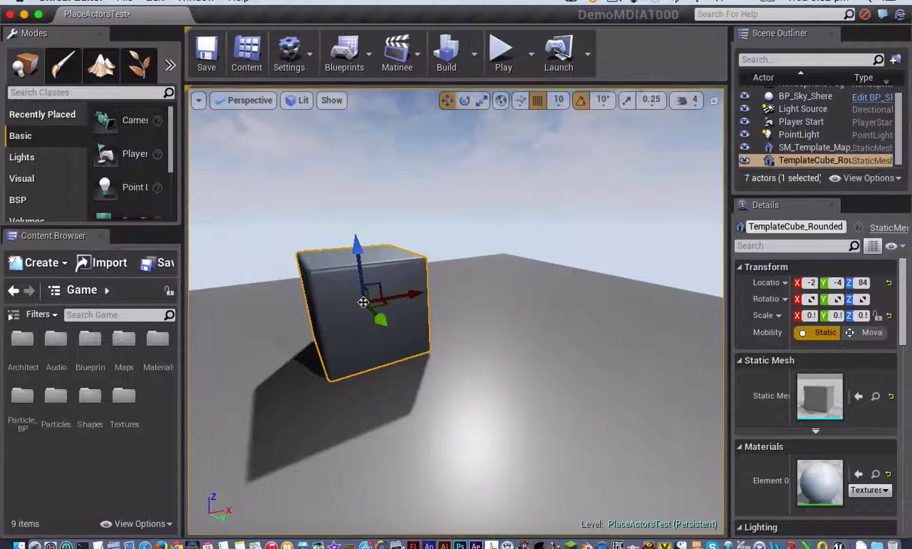
drag(364, 302, 350, 253)
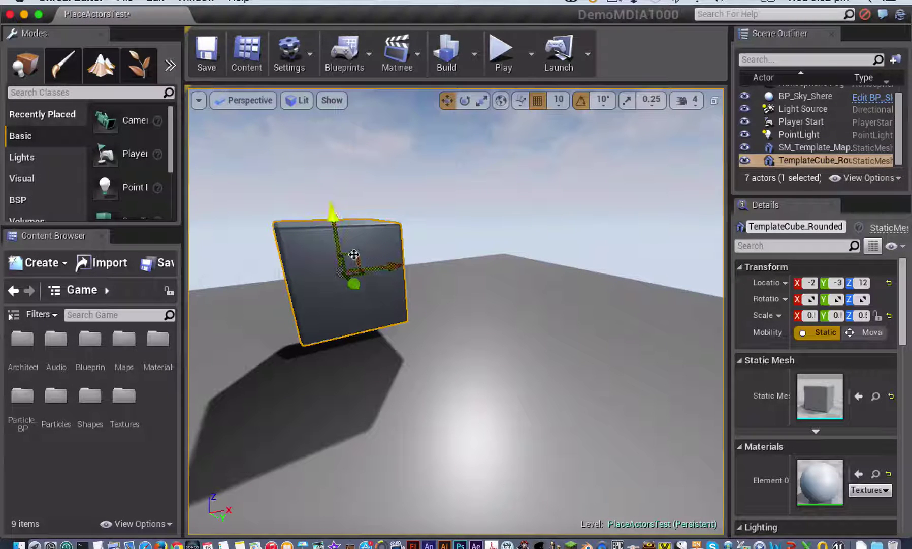
mouse_move(355, 255)
mouse_down()
mouse_move(407, 218)
mouse_move(497, 194)
mouse_move(497, 177)
mouse_move(456, 240)
mouse_move(525, 225)
mouse_move(355, 252)
mouse_move(377, 251)
mouse_move(368, 251)
mouse_up()
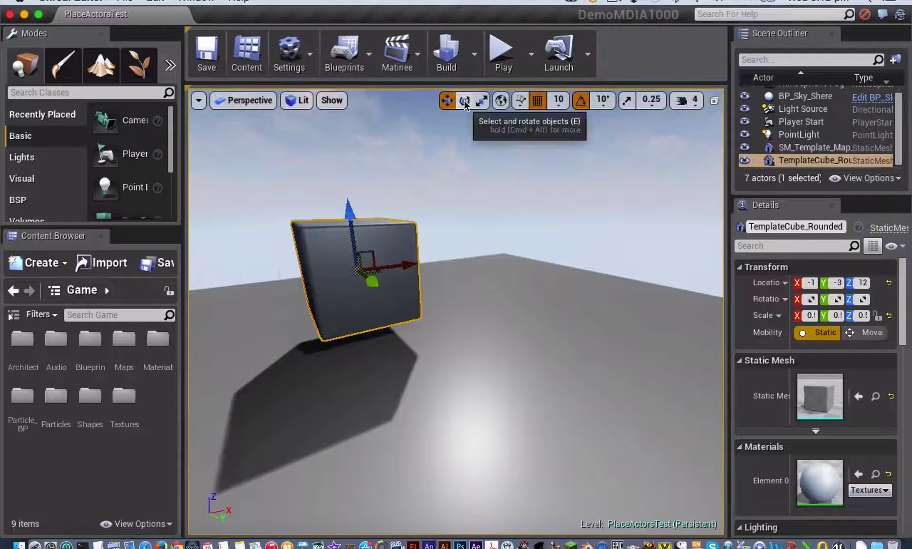
Rotate the raised cube about the X axis so that it tilts.
click(464, 100)
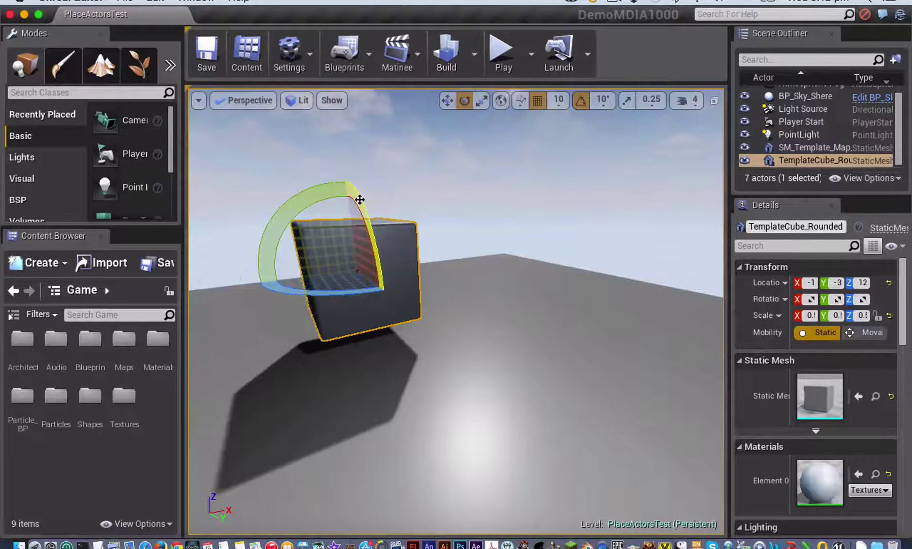
mouse_move(360, 200)
mouse_down()
mouse_move(368, 259)
mouse_move(363, 208)
mouse_up()
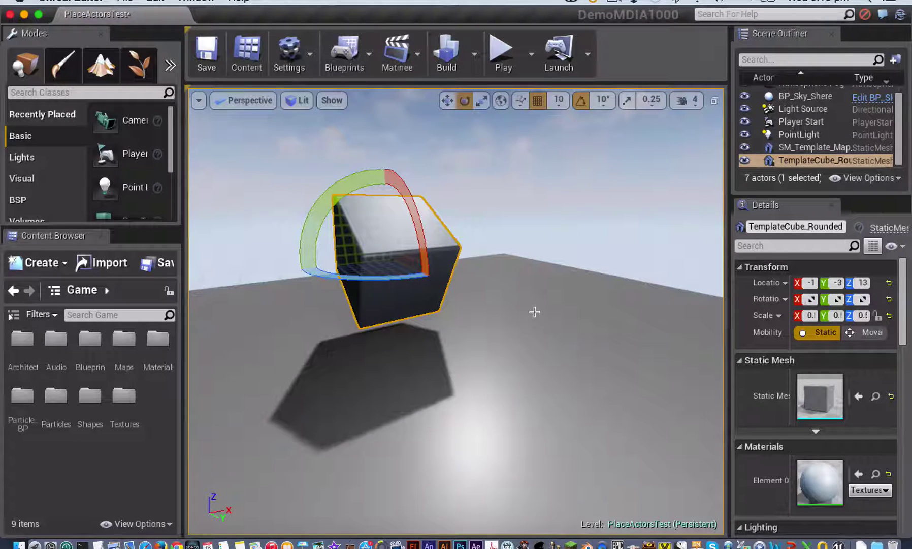
Toggle the gizmo between world and local coordinates in rotate and translate modes, ending in translate mode with world coordinates.
click(500, 101)
click(500, 102)
click(447, 101)
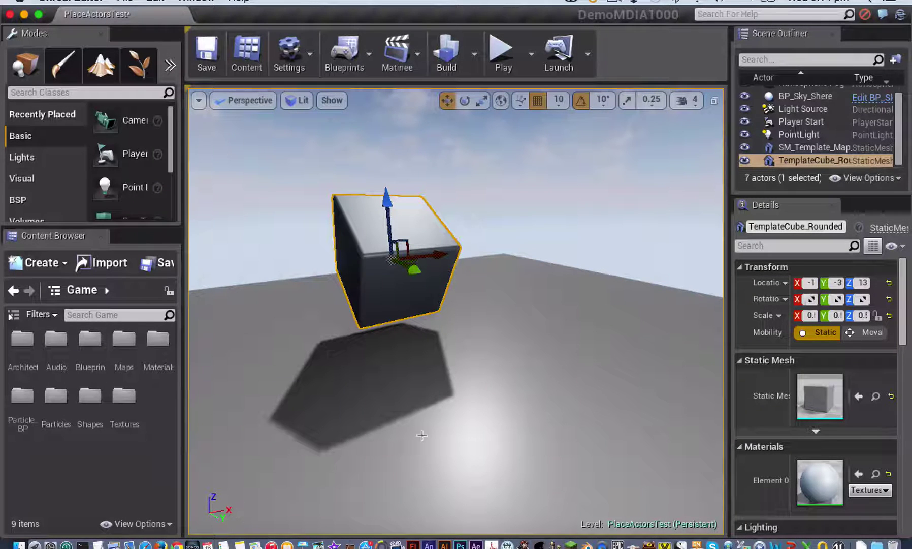
click(501, 101)
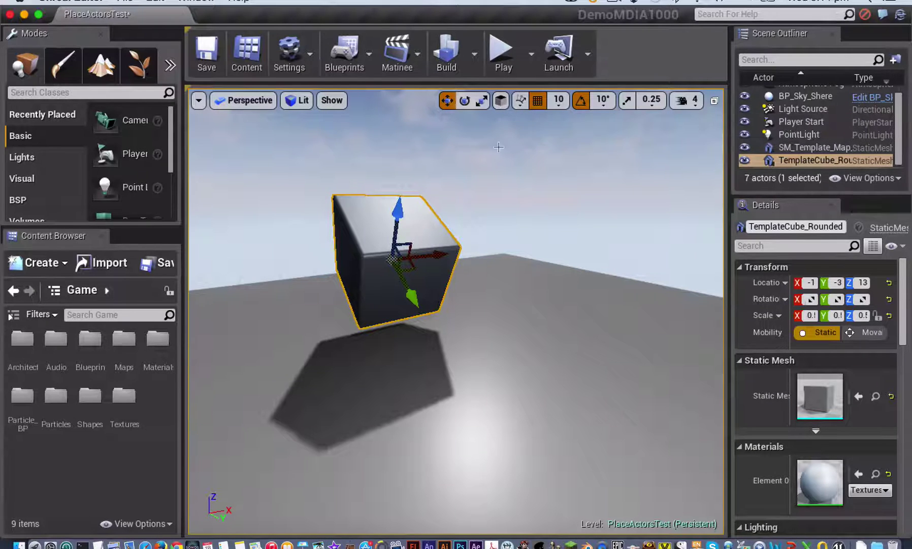
click(505, 102)
click(504, 101)
click(503, 102)
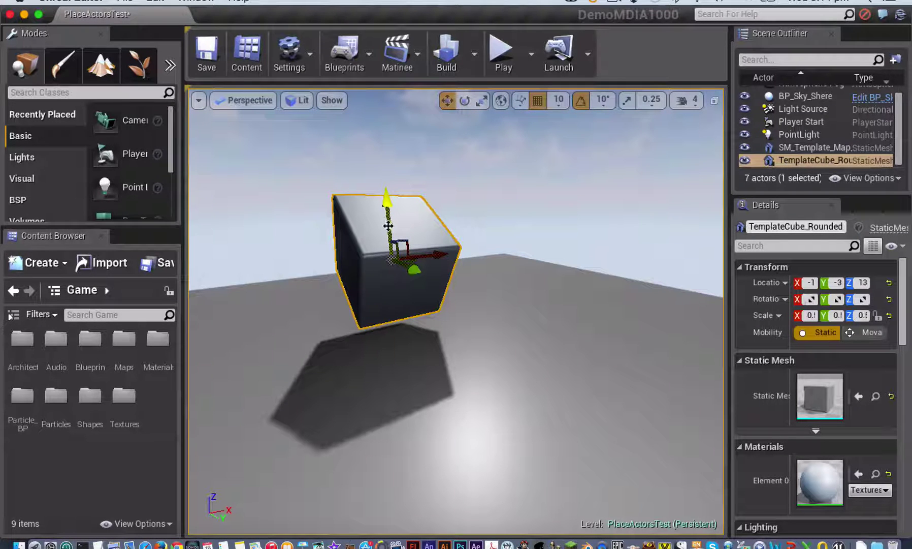
Move the tilted cube along Z in world coordinates and along its own Z axis in local coordinates.
drag(388, 225, 380, 195)
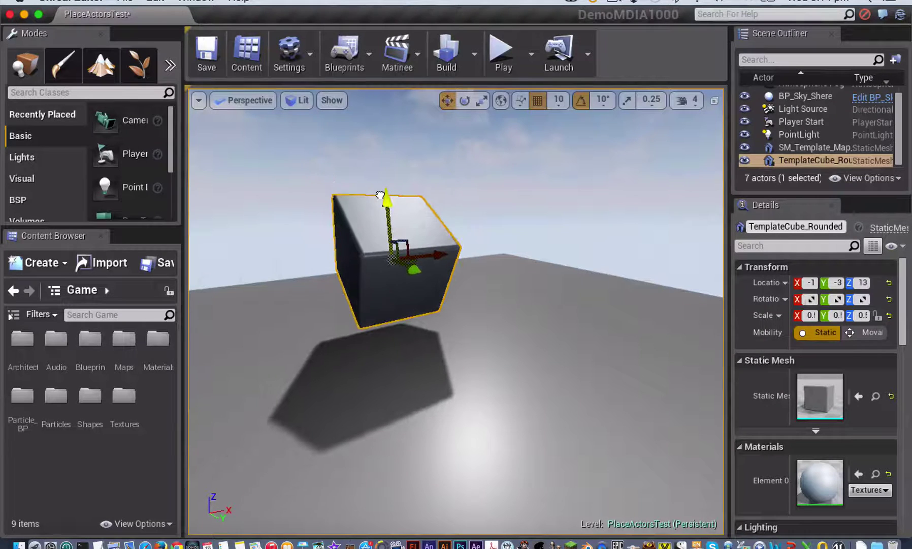
click(501, 100)
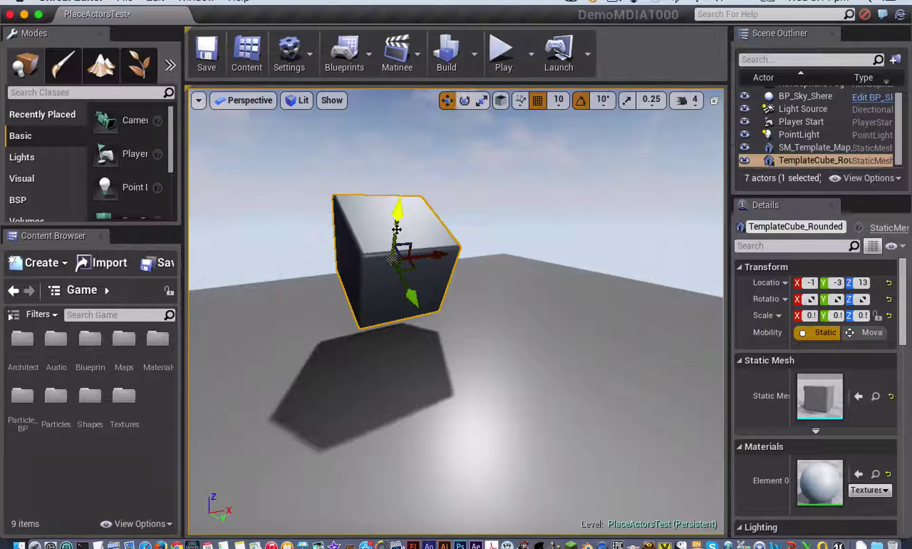
mouse_move(398, 209)
mouse_down()
mouse_move(400, 143)
mouse_move(397, 221)
mouse_move(400, 195)
mouse_move(392, 212)
mouse_up()
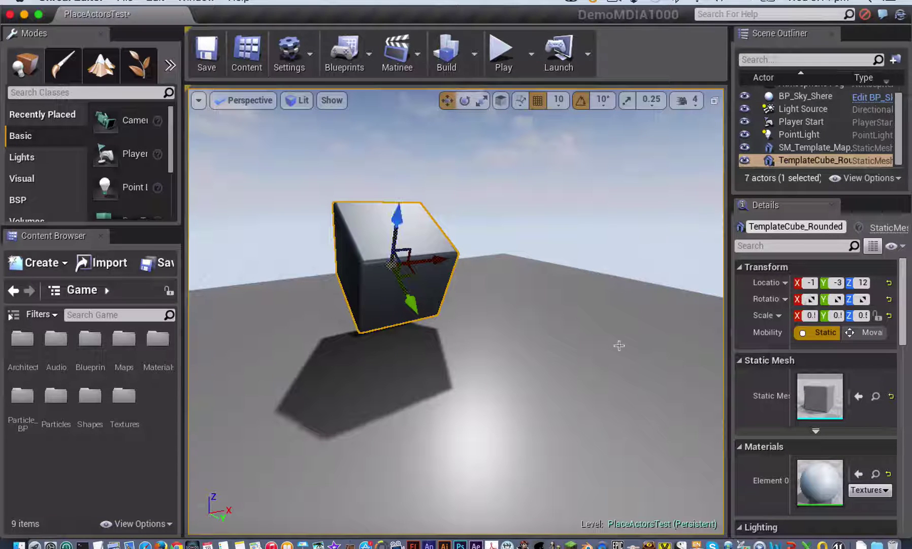
Enlarge the tilted cube with the scale tool, resizing several axes together.
click(481, 100)
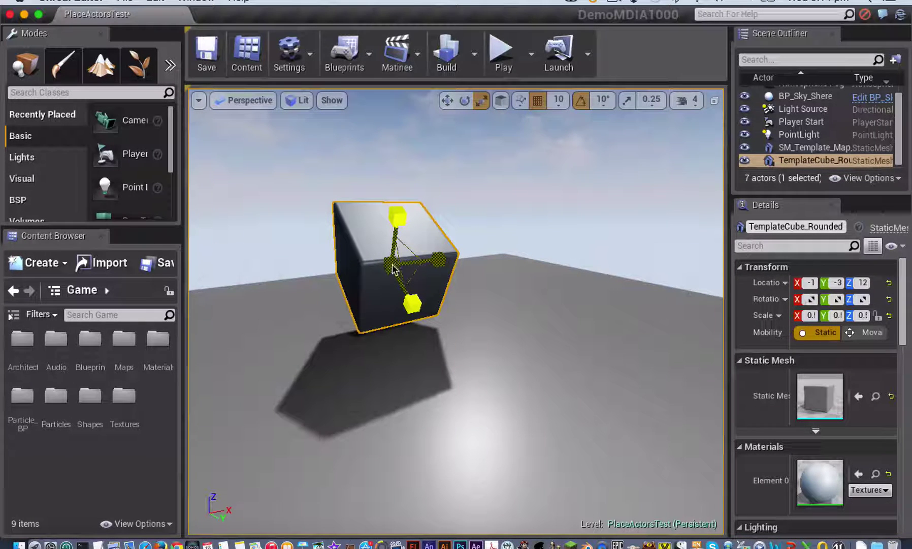
drag(393, 269, 413, 247)
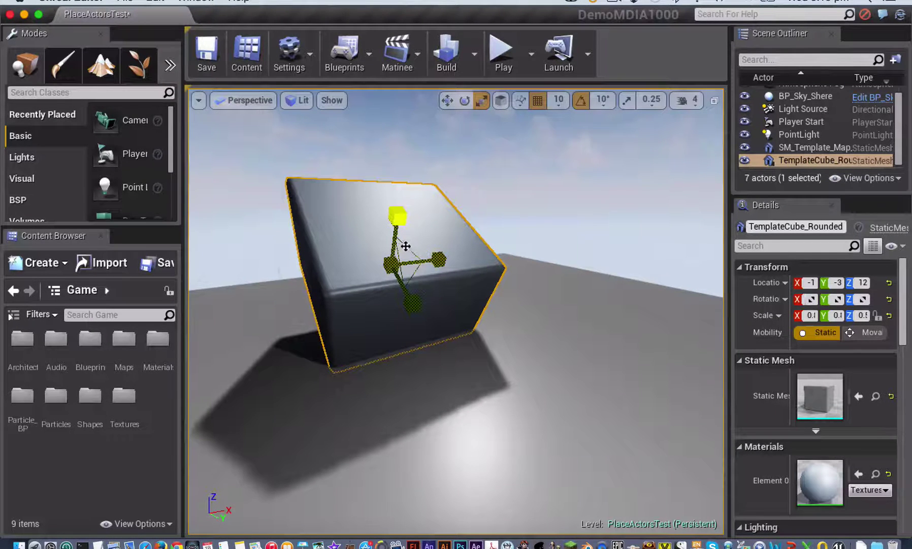
drag(409, 253, 409, 218)
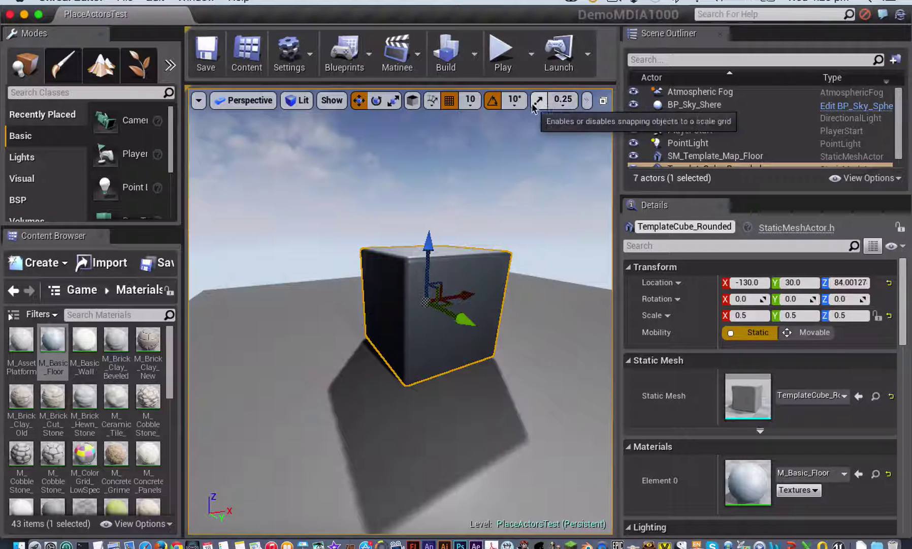
Review the available position grid snap sizes without changing the setting.
click(471, 102)
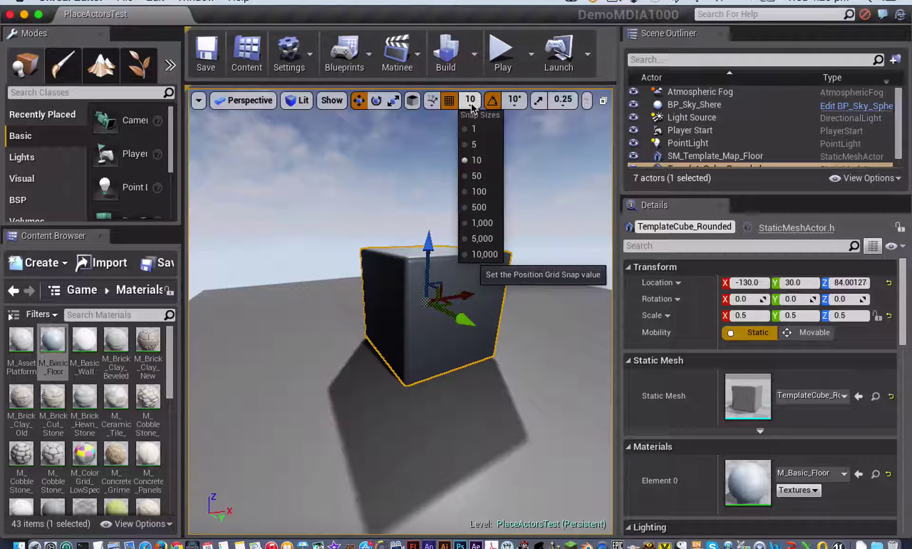
click(471, 102)
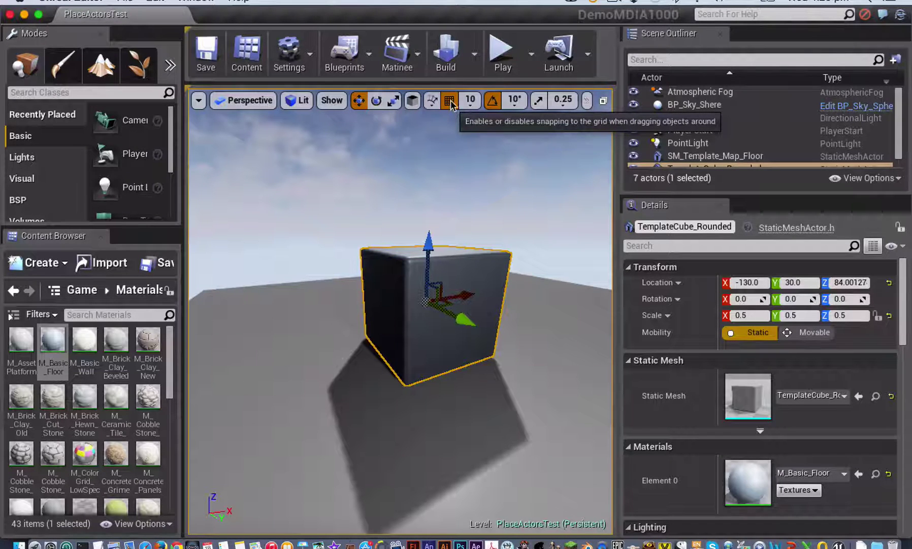
Widen the viewport, focus on the selected cube and locate TemplateCube_Rounded in the Scene Outliner.
drag(618, 396, 676, 395)
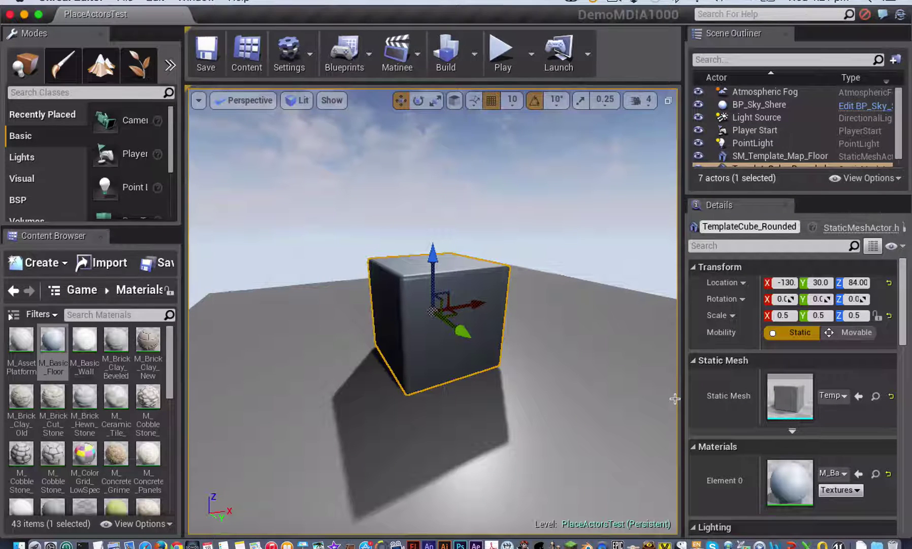
key(f)
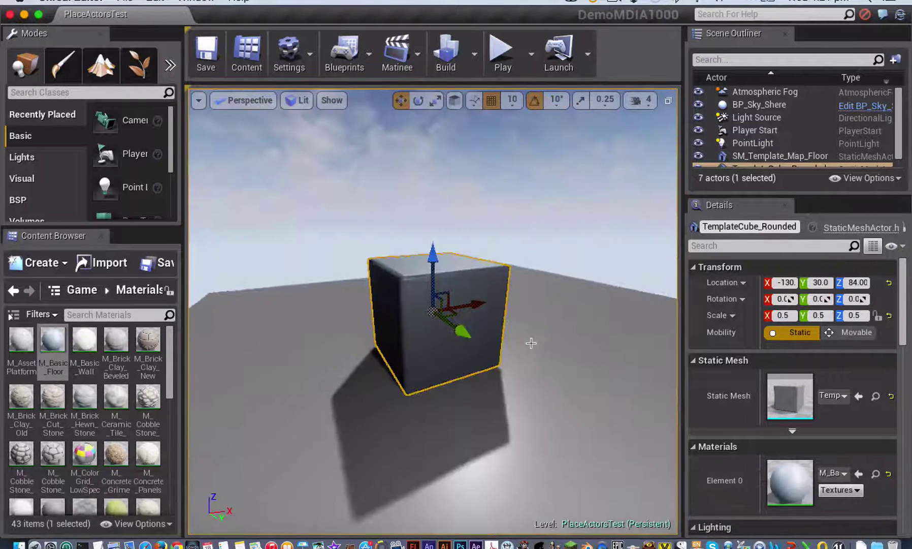
scroll(531, 342, down, 5)
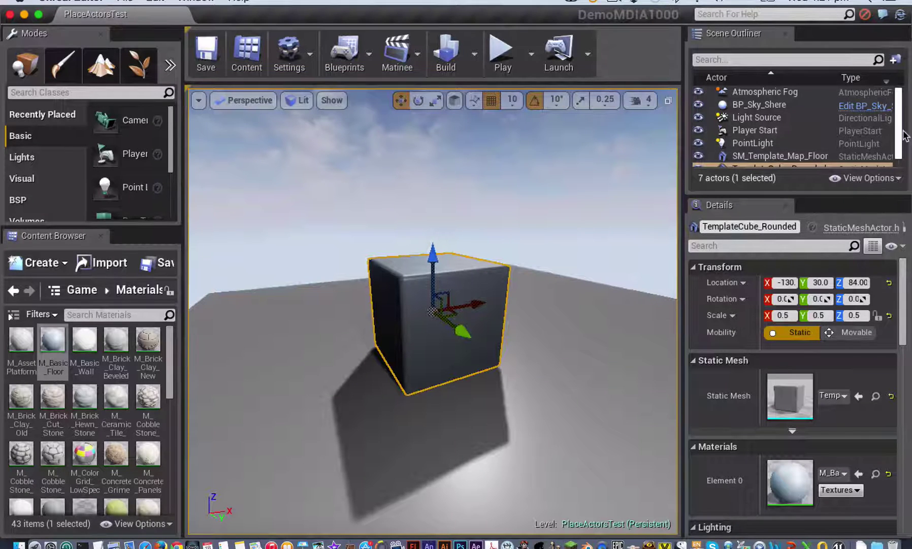
scroll(900, 154, down, 1)
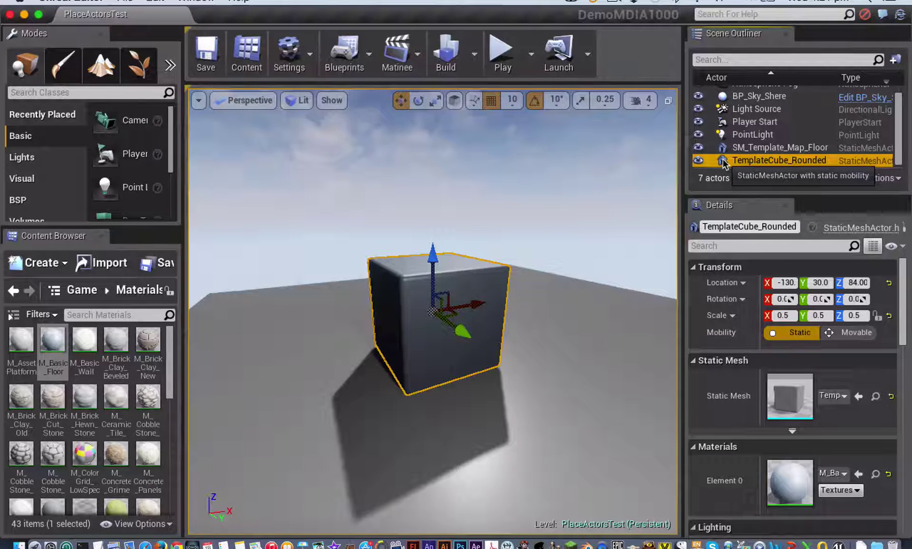
Split the viewport into side, front, perspective and top views with TemplateCube_Rounded selected.
click(669, 102)
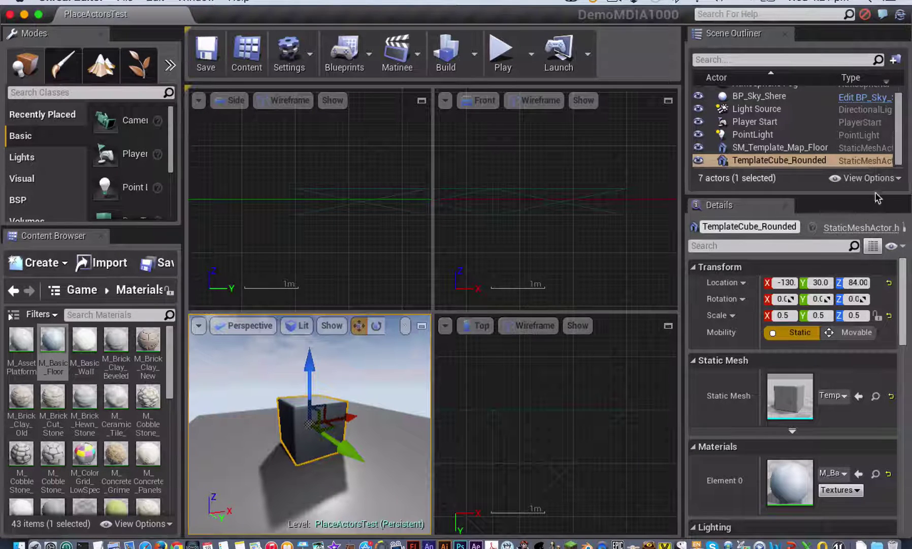
click(731, 163)
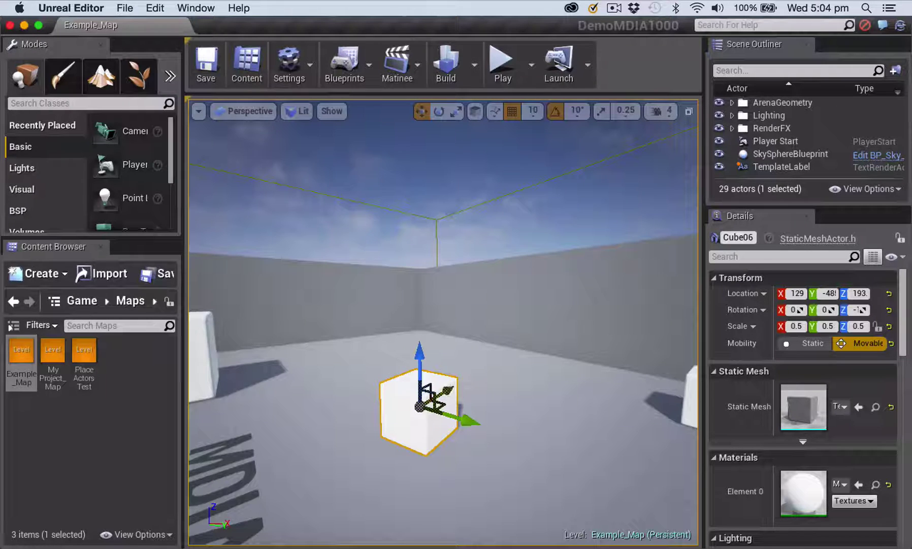
Move Cube06 freely across the arena floor, first alone and then with the camera following it.
drag(419, 406, 446, 370)
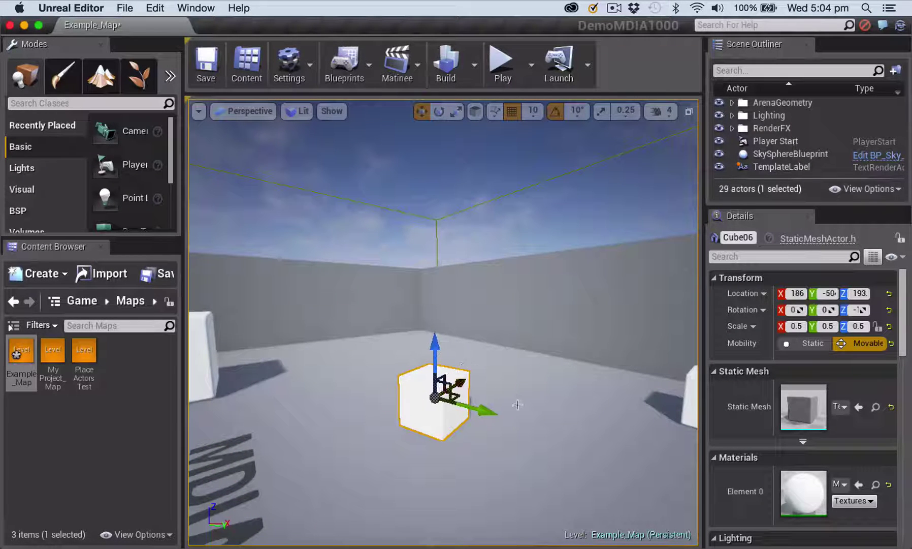
key(shift)
shift+drag(461, 380, 461, 381)
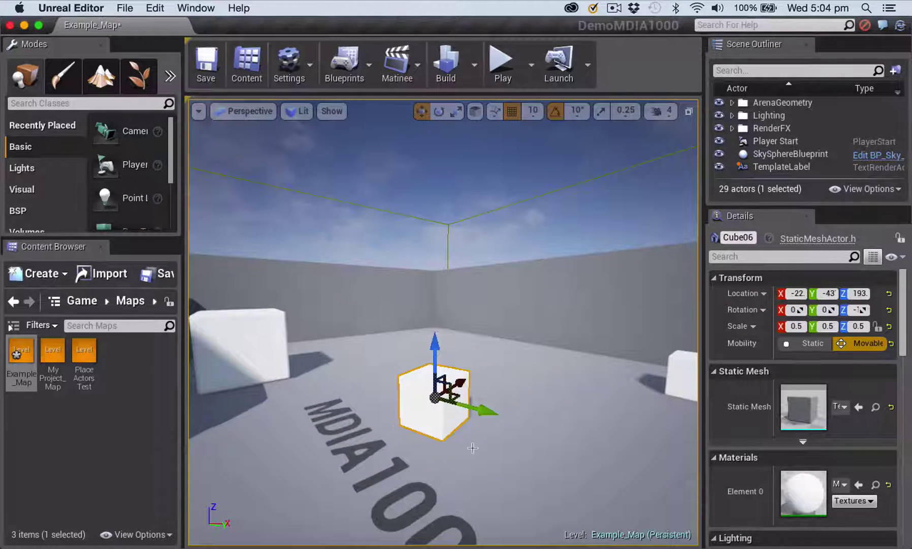
Store a view of the large white cube with the stacked cubes behind it as Bookmark 1.
right_drag(487, 317, 487, 317)
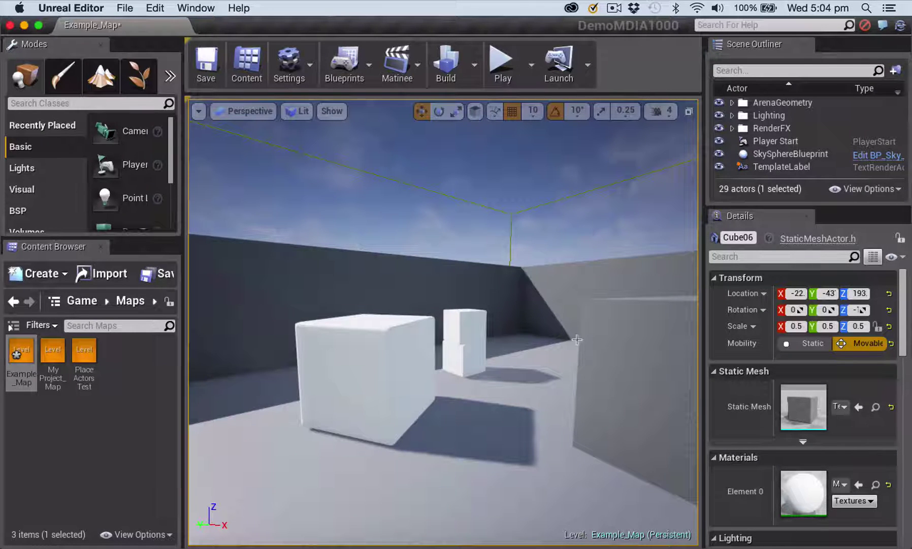
key(super)
key(super+i)
Look at another part of the arena and jump back to Bookmark 1.
drag(621, 332, 236, 163)
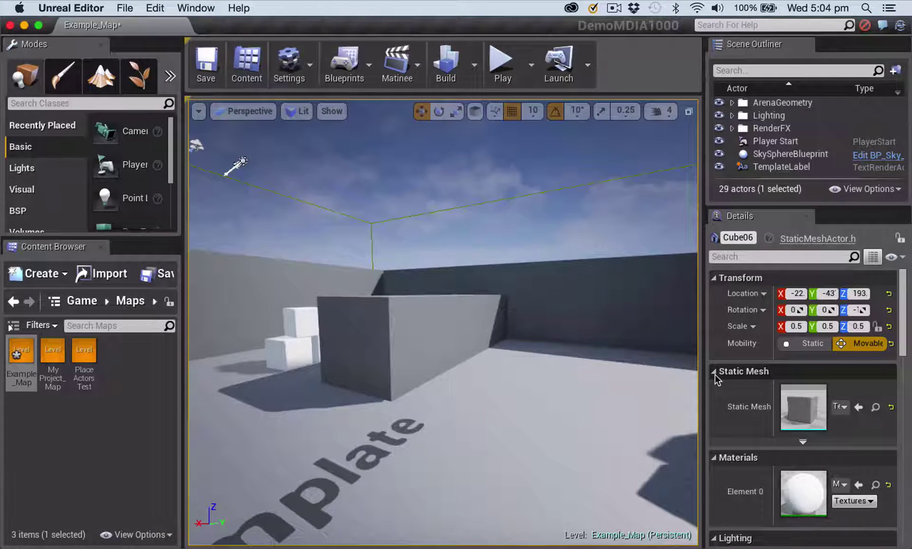
key(1)
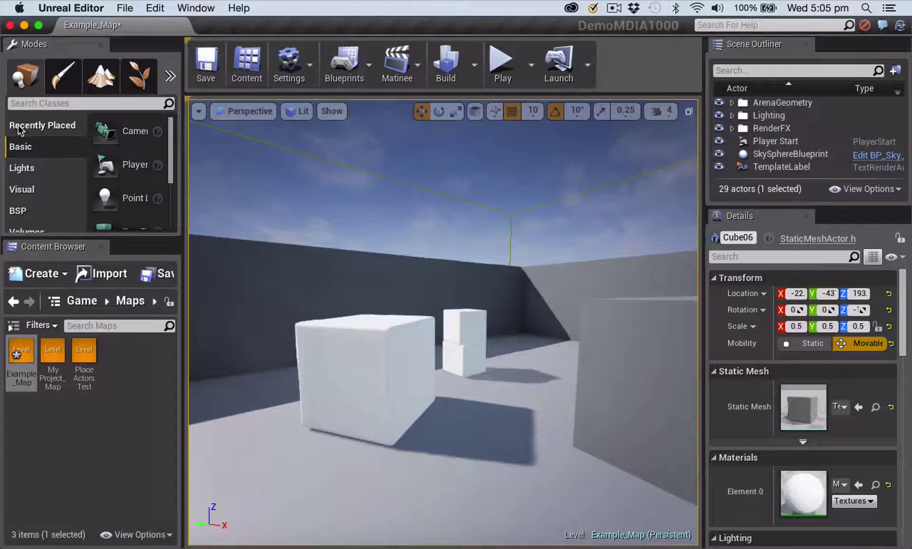
Examine the viewport's bookmark options for jumping to, setting and clearing bookmarks.
click(199, 113)
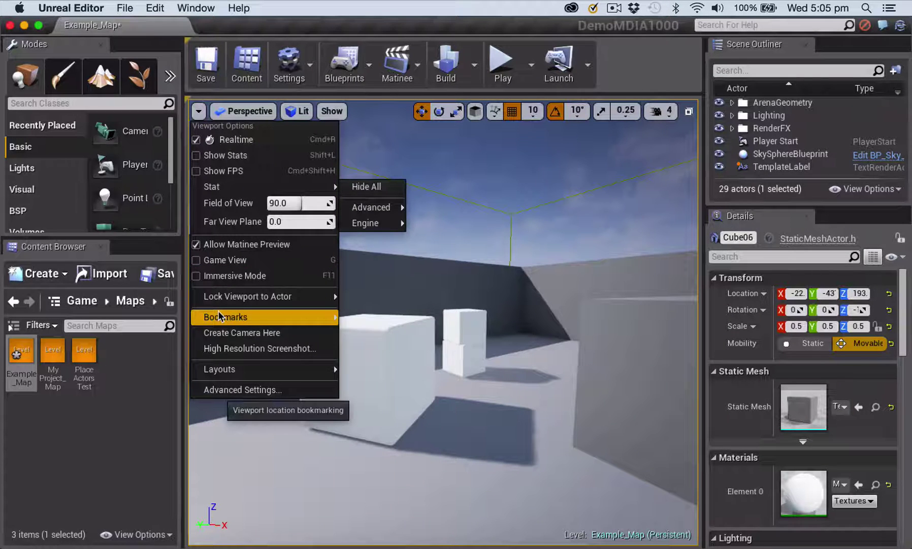
mouse_move(219, 316)
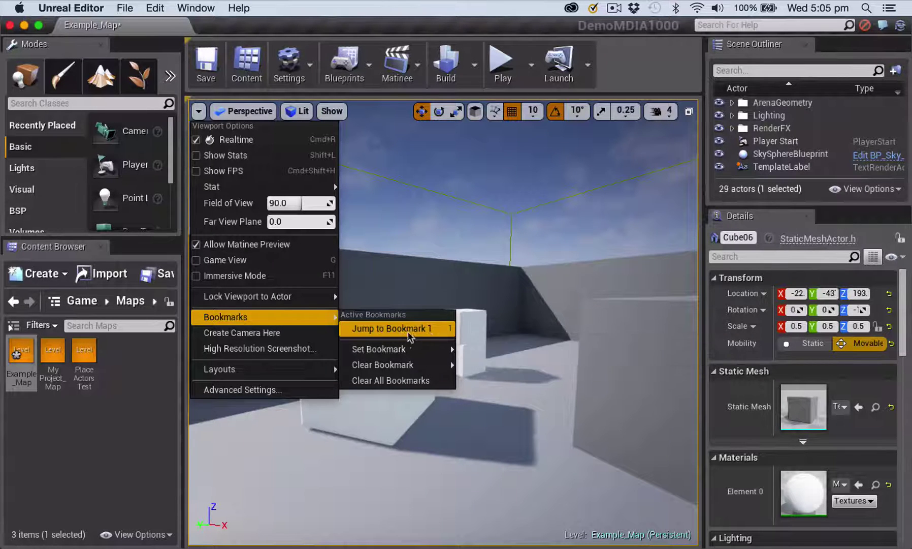
mouse_move(401, 348)
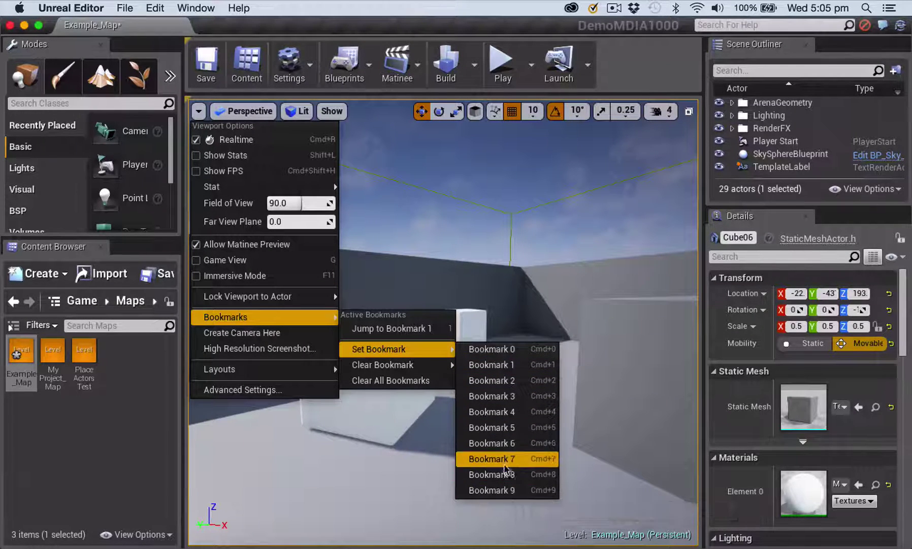
mouse_move(254, 318)
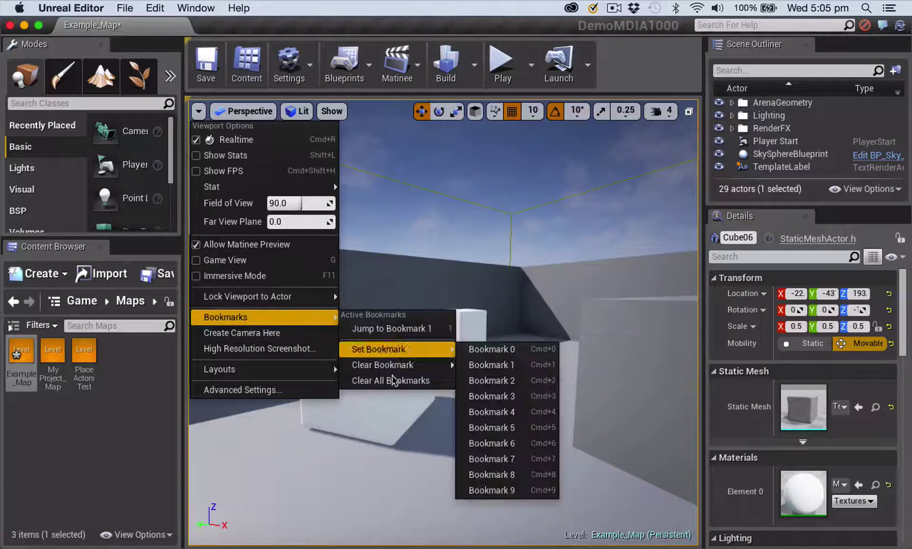